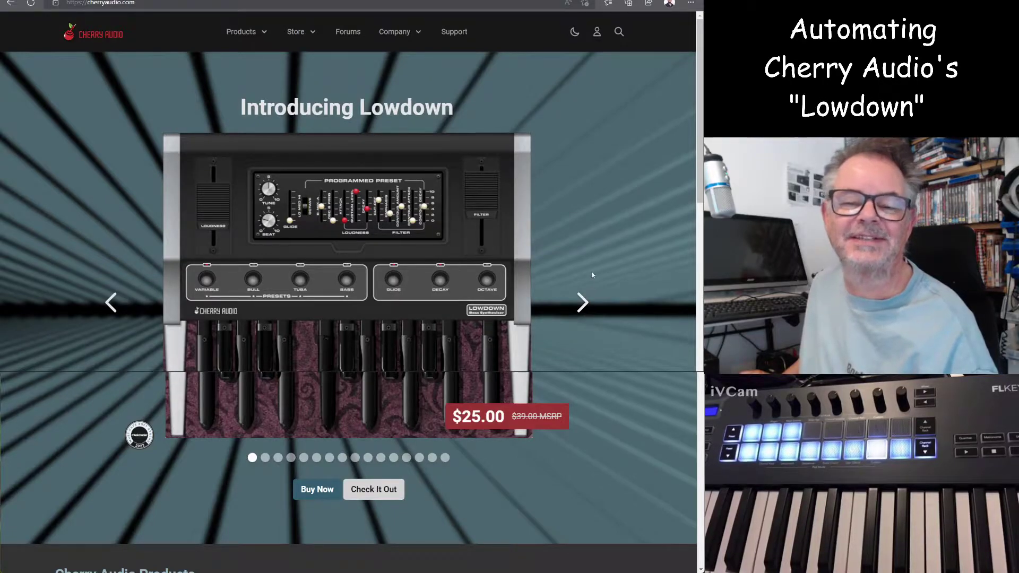
Advance the Introducing Lowdown banner carousel on the Cherry Audio homepage to its next slide.
{"action": "left_click", "coordinate": [583, 304]}
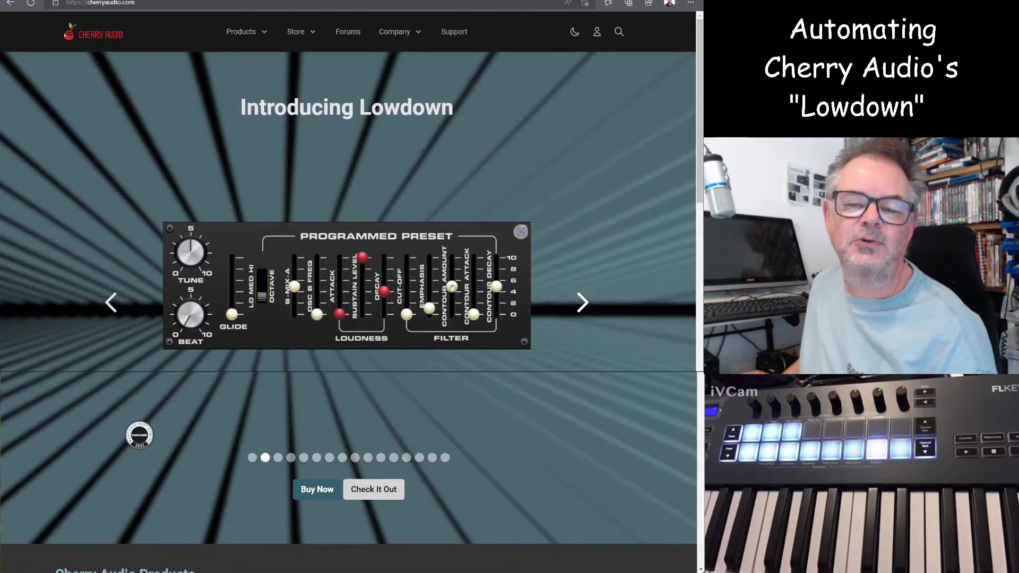
Page the Lowdown carousel forward until the orange hex floor slide appears.
{"action": "left_click", "coordinate": [582, 304]}
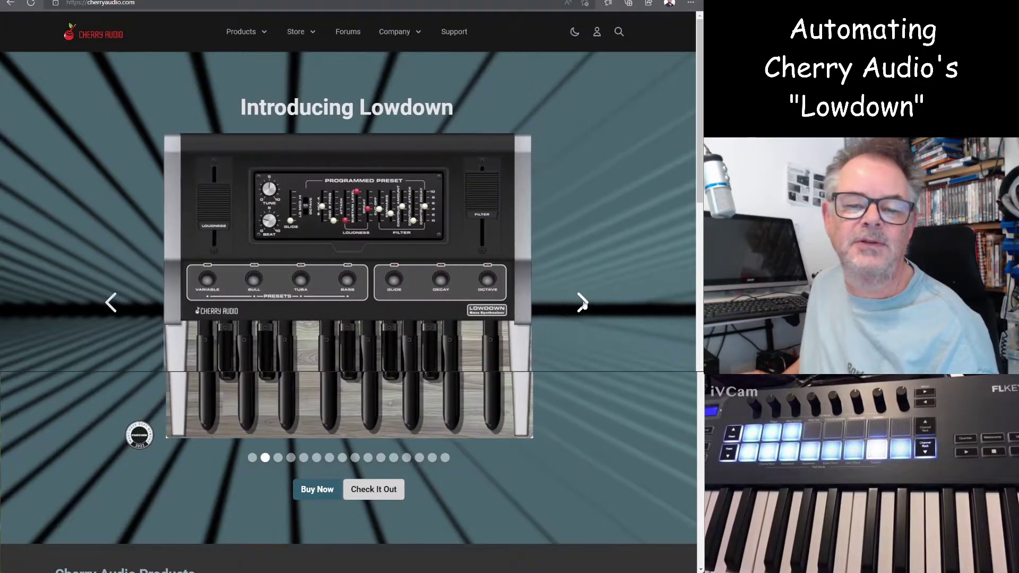
{"action": "left_click", "coordinate": [582, 303]}
{"action": "left_click", "coordinate": [582, 304]}
{"action": "left_click", "coordinate": [582, 304]}
{"action": "left_click", "coordinate": [582, 304]}
{"action": "left_click", "coordinate": [582, 303]}
{"action": "left_click", "coordinate": [582, 304]}
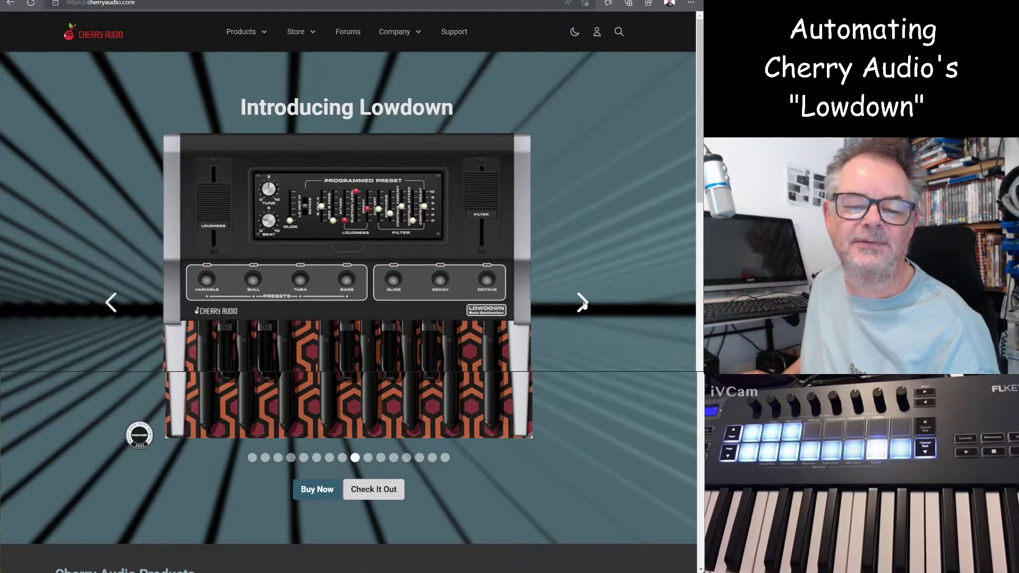
Continue through the remaining floor designs to the final Lowdown slide, then scroll down.
{"action": "left_click", "coordinate": [583, 303]}
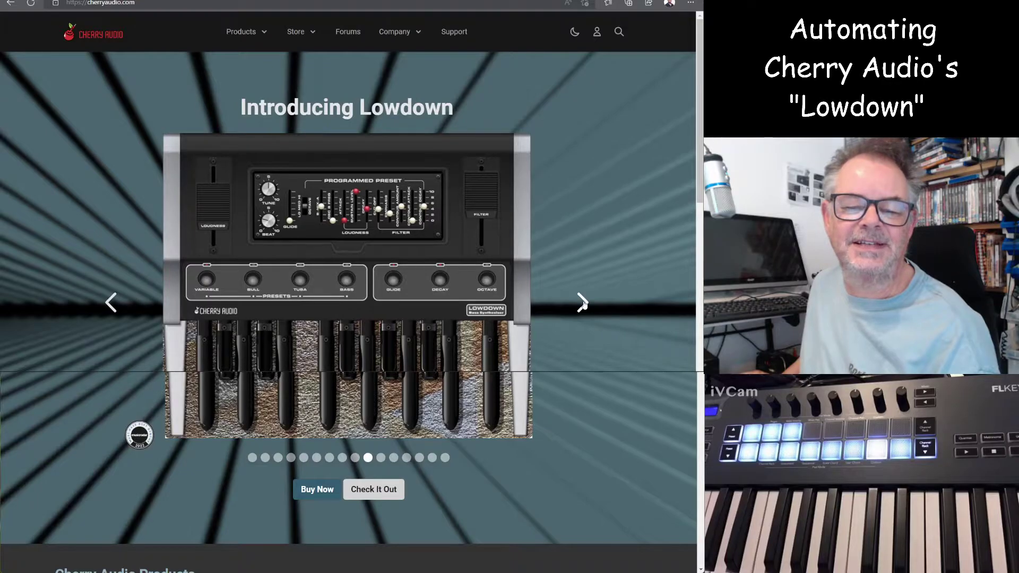
{"action": "left_click", "coordinate": [582, 303]}
{"action": "left_click", "coordinate": [582, 303]}
{"action": "left_click", "coordinate": [582, 303]}
{"action": "left_click", "coordinate": [582, 304]}
{"action": "left_click", "coordinate": [582, 304]}
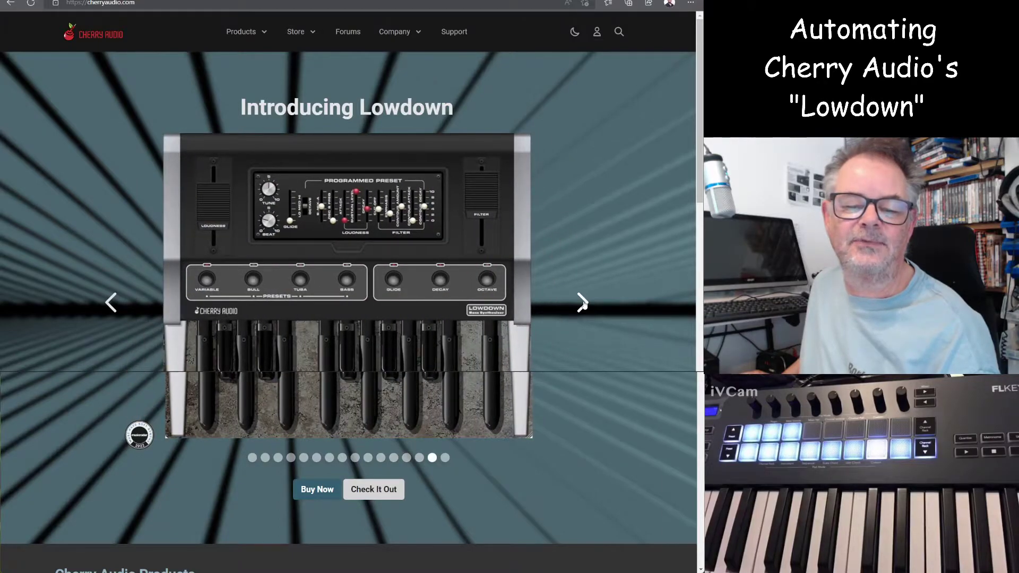
{"action": "left_click", "coordinate": [582, 304]}
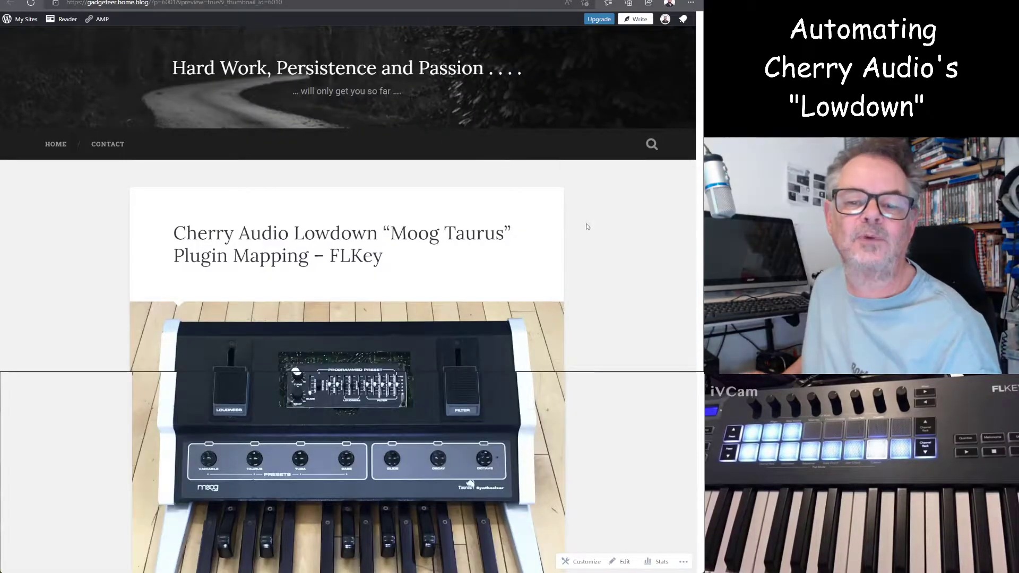
{"action": "scroll", "coordinate": [589, 228], "scroll_direction": "down", "scroll_amount": 5}
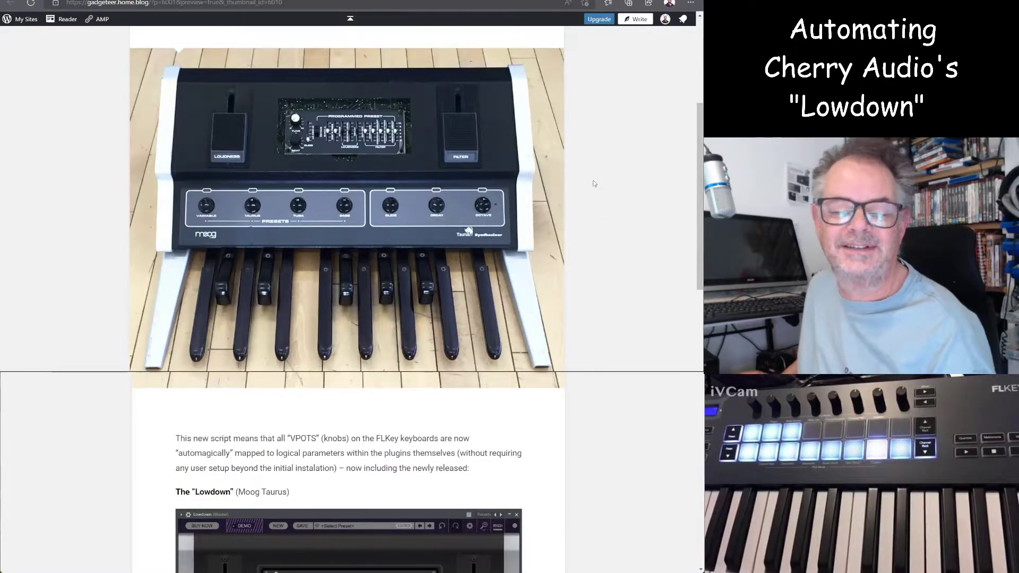
{"action": "scroll", "coordinate": [595, 183], "scroll_direction": "down", "scroll_amount": 5}
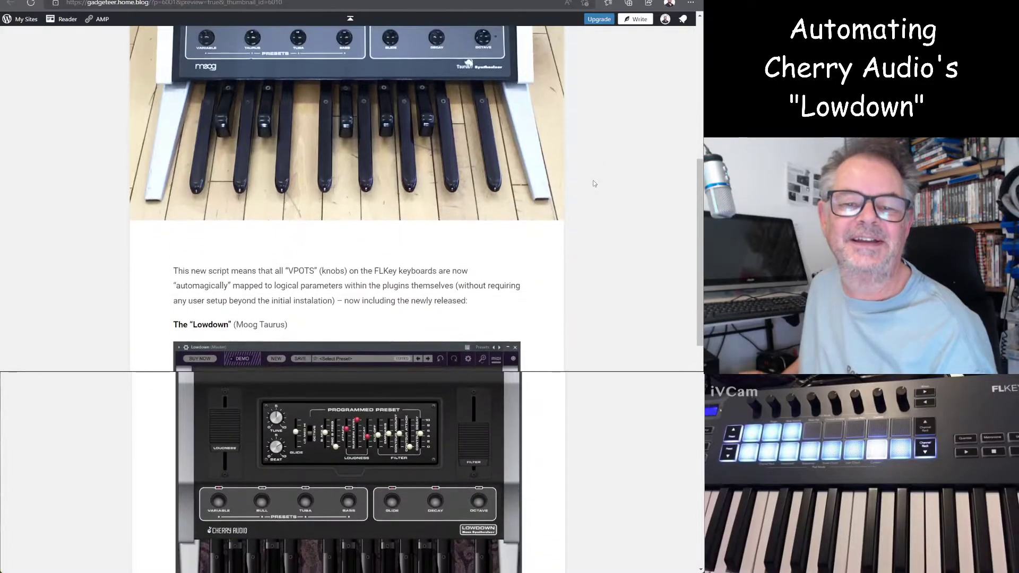
{"action": "scroll", "coordinate": [594, 184], "scroll_direction": "up", "scroll_amount": 7}
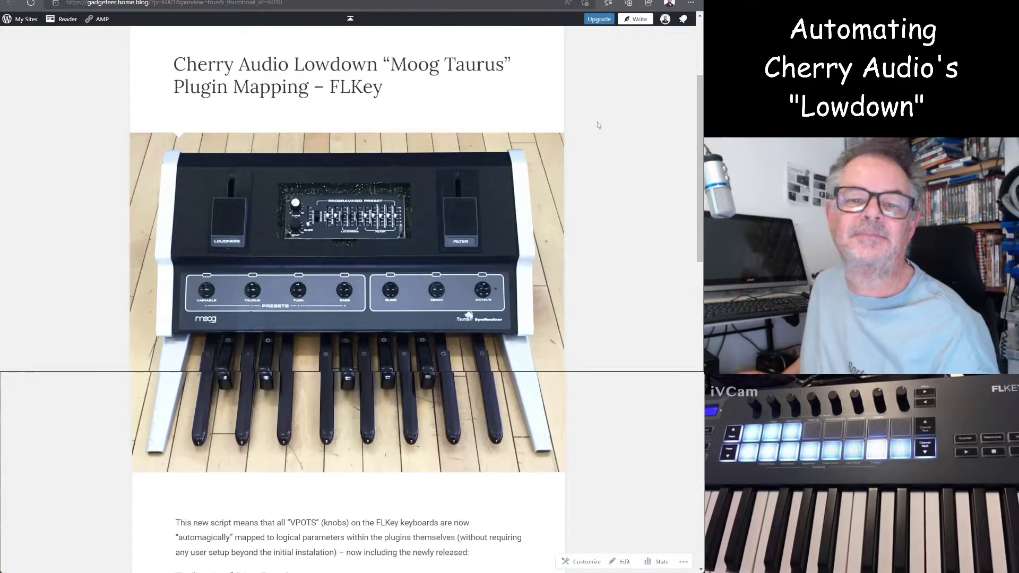
{"action": "scroll", "coordinate": [601, 132], "scroll_direction": "down", "scroll_amount": 3}
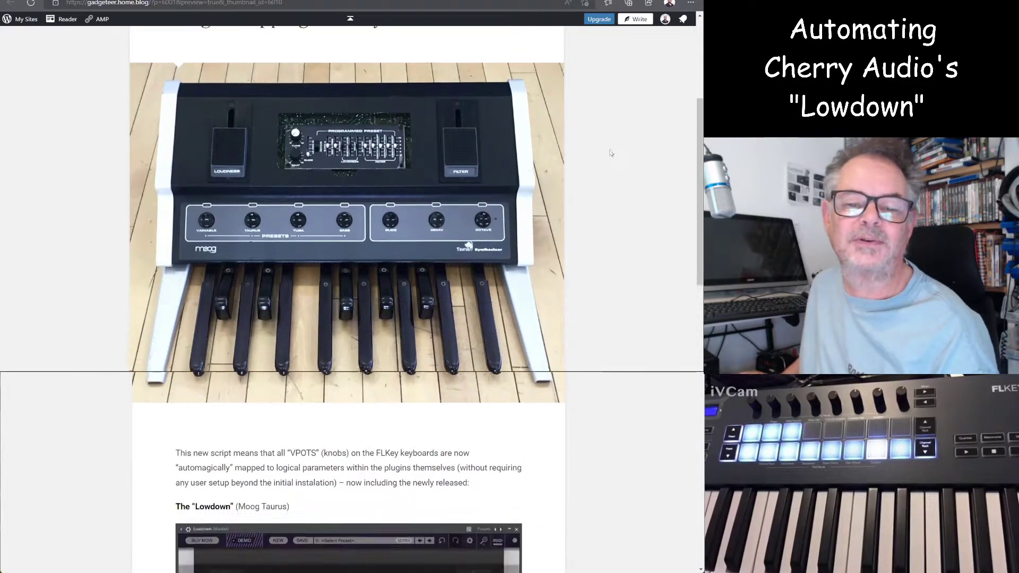
{"action": "scroll", "coordinate": [611, 154], "scroll_direction": "down", "scroll_amount": 6}
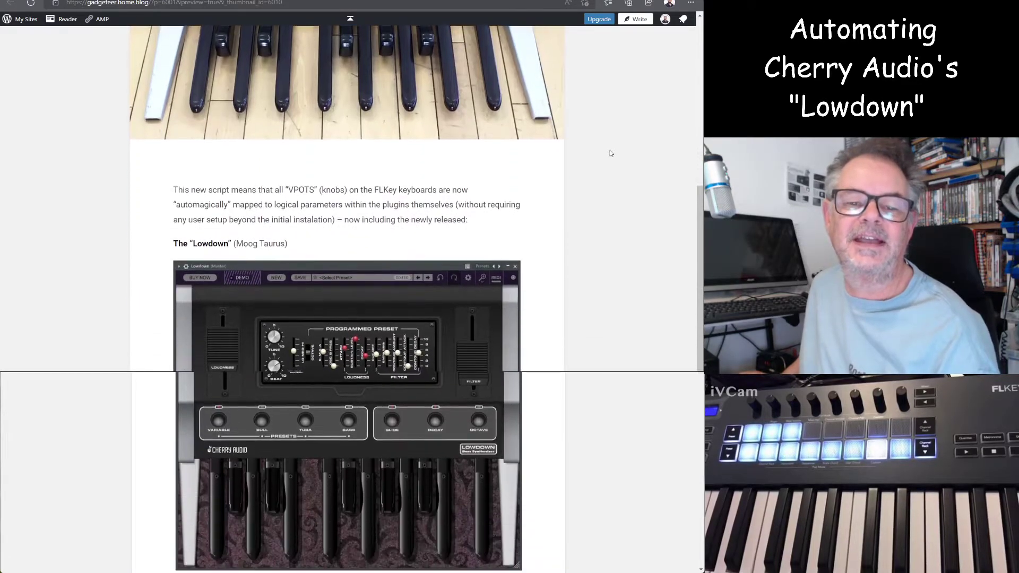
{"action": "scroll", "coordinate": [611, 153], "scroll_direction": "up", "scroll_amount": 9}
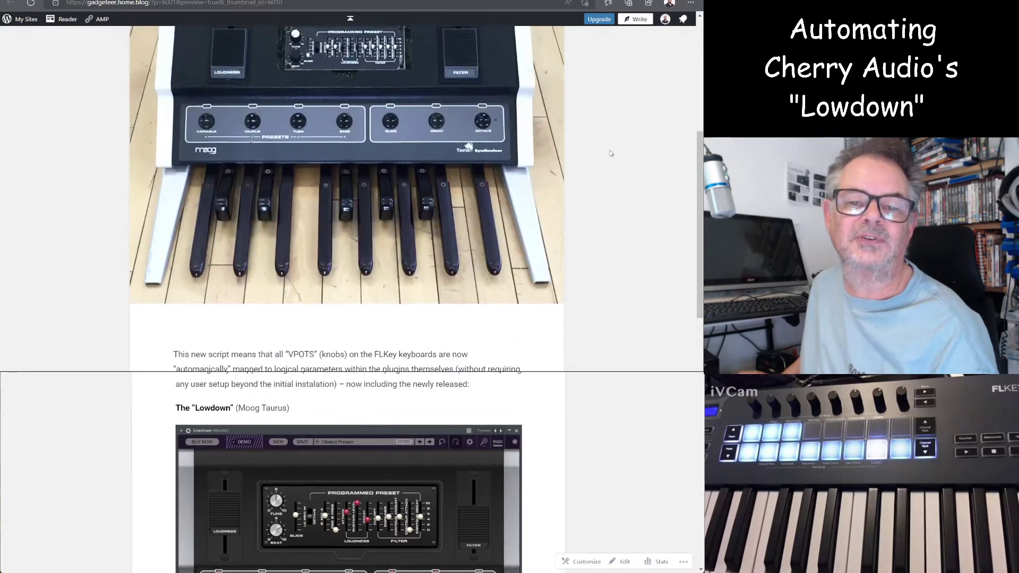
{"action": "scroll", "coordinate": [610, 154], "scroll_direction": "up", "scroll_amount": 3}
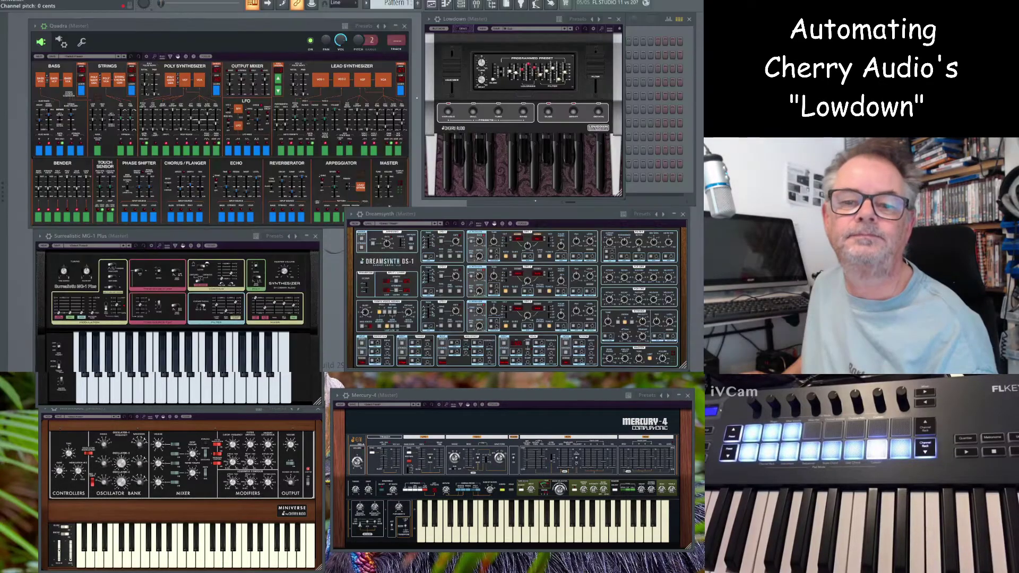
Drag the Mercury-4 window from the bottom up to the upper middle, over Dreamsynth and MG-1.
{"action": "left_click_drag", "start_coordinate": [518, 398], "coordinate": [518, 397]}
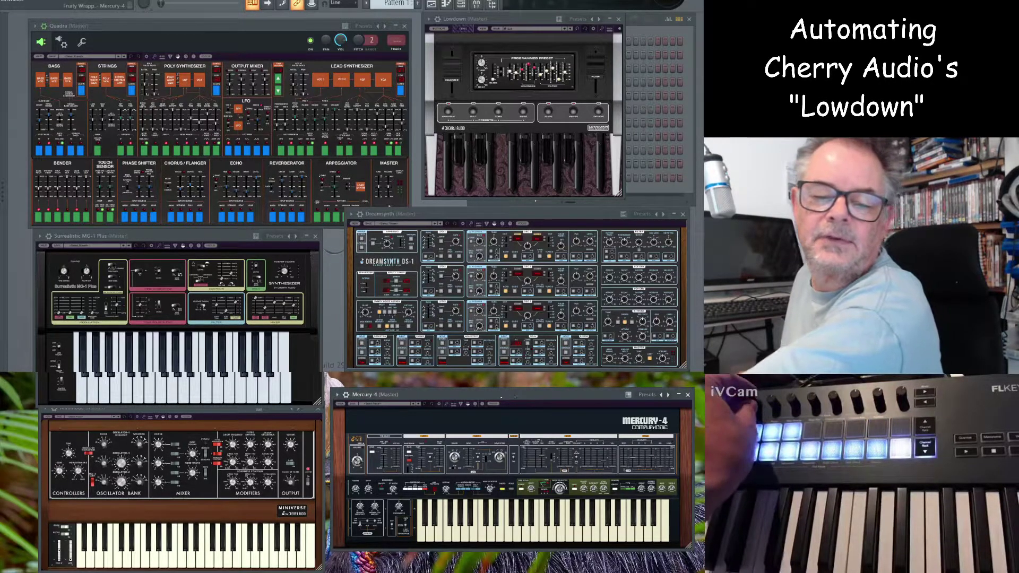
{"action": "left_click_drag", "start_coordinate": [519, 397], "coordinate": [349, 111]}
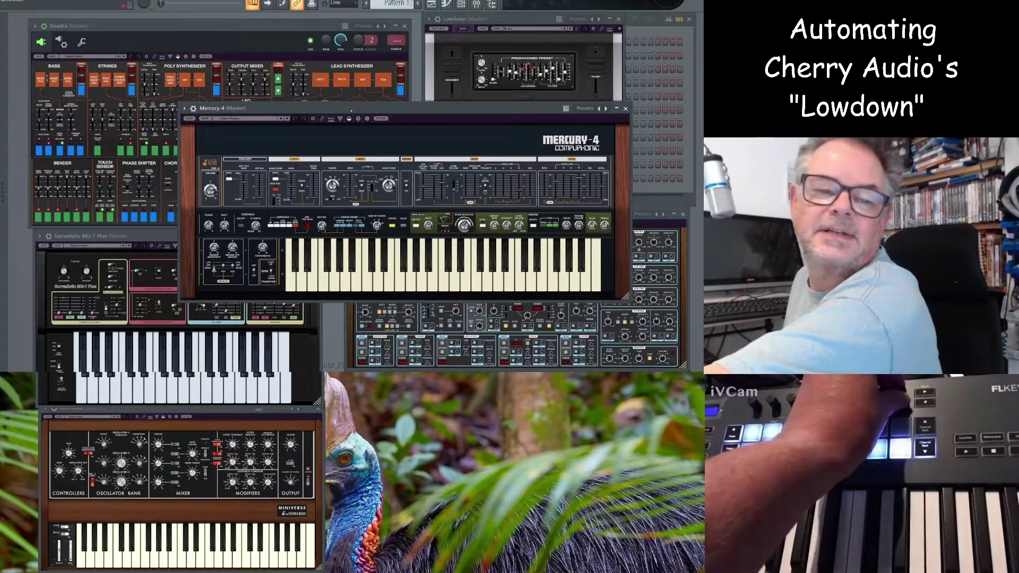
Return Mercury-4 to the bottom, shuffle Dreamsynth and MG-1, then place Lowdown over Quadra.
{"action": "left_click_drag", "start_coordinate": [329, 109], "coordinate": [538, 398]}
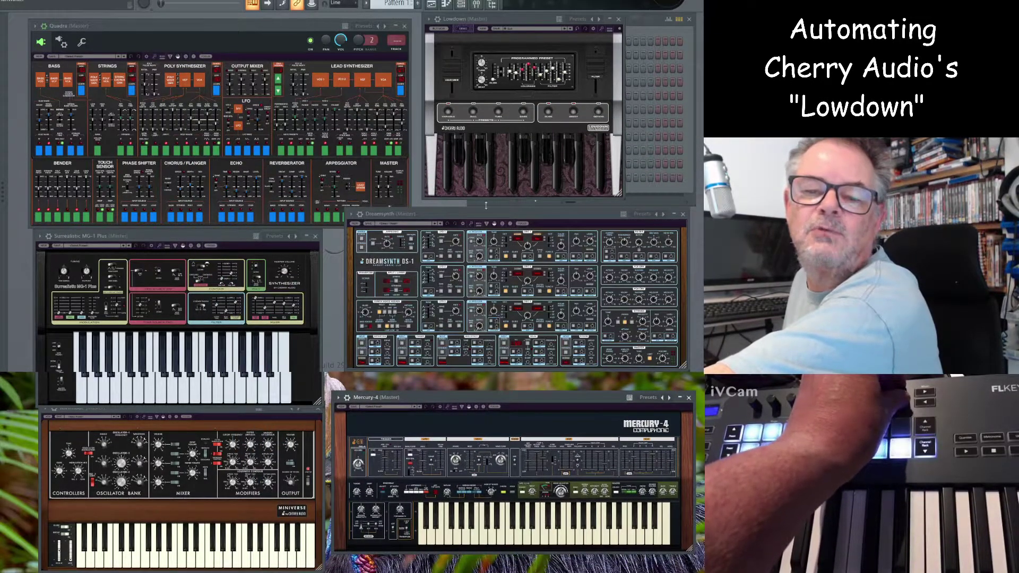
{"action": "left_click_drag", "start_coordinate": [483, 211], "coordinate": [379, 118]}
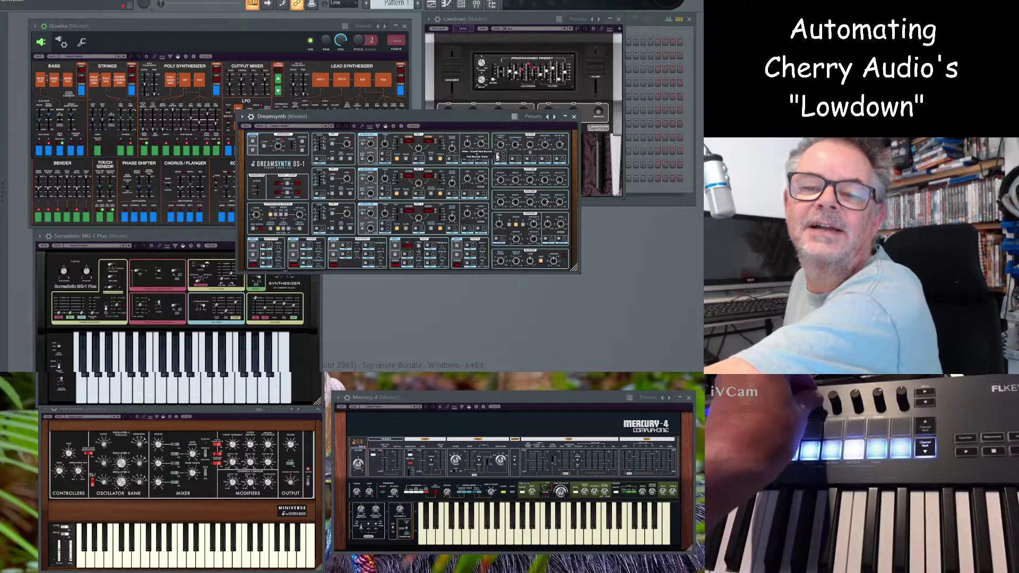
{"action": "left_click_drag", "start_coordinate": [406, 117], "coordinate": [521, 215]}
{"action": "left_click_drag", "start_coordinate": [207, 237], "coordinate": [355, 113]}
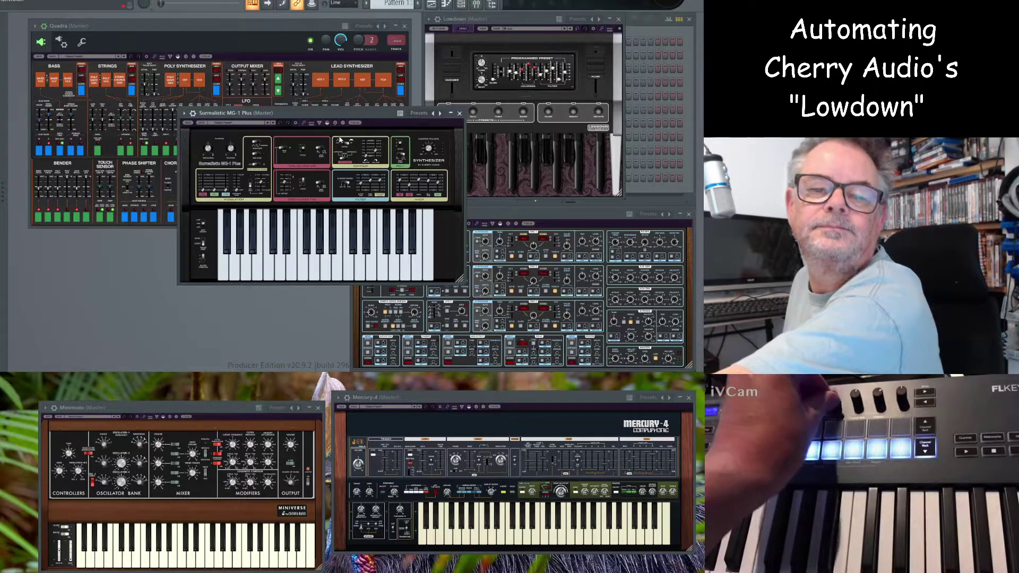
{"action": "left_click", "coordinate": [231, 26]}
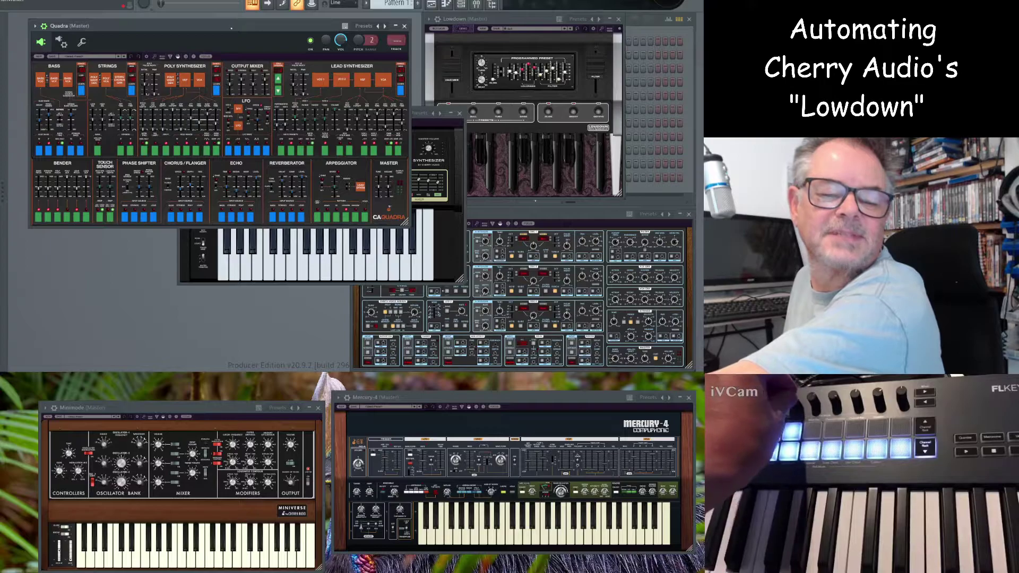
{"action": "left_click_drag", "start_coordinate": [498, 21], "coordinate": [333, 25]}
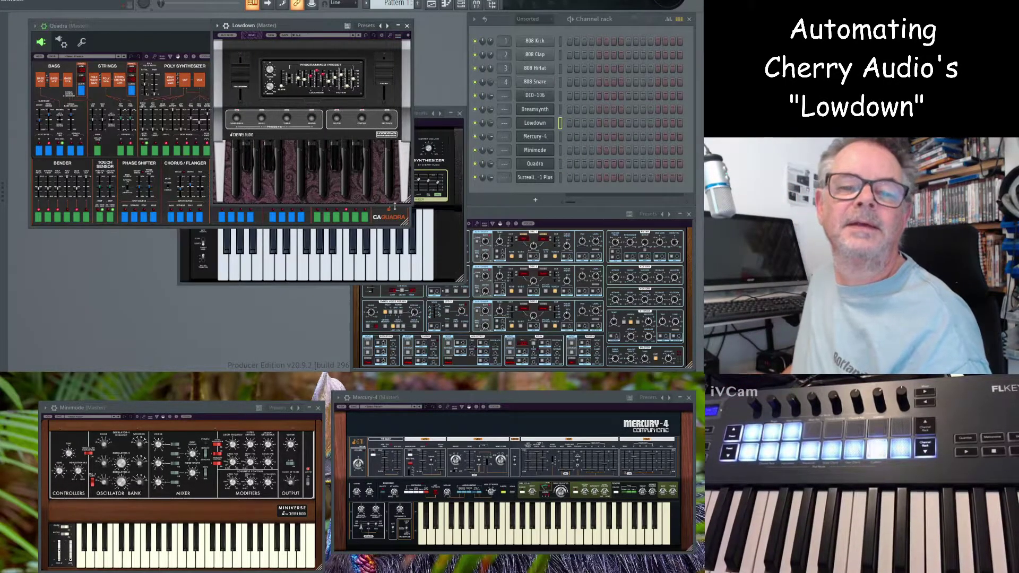
Enlarge the Lowdown window, select the BULL preset, and flip back to the programmed-preset sliders.
{"action": "left_click_drag", "start_coordinate": [408, 201], "coordinate": [515, 298]}
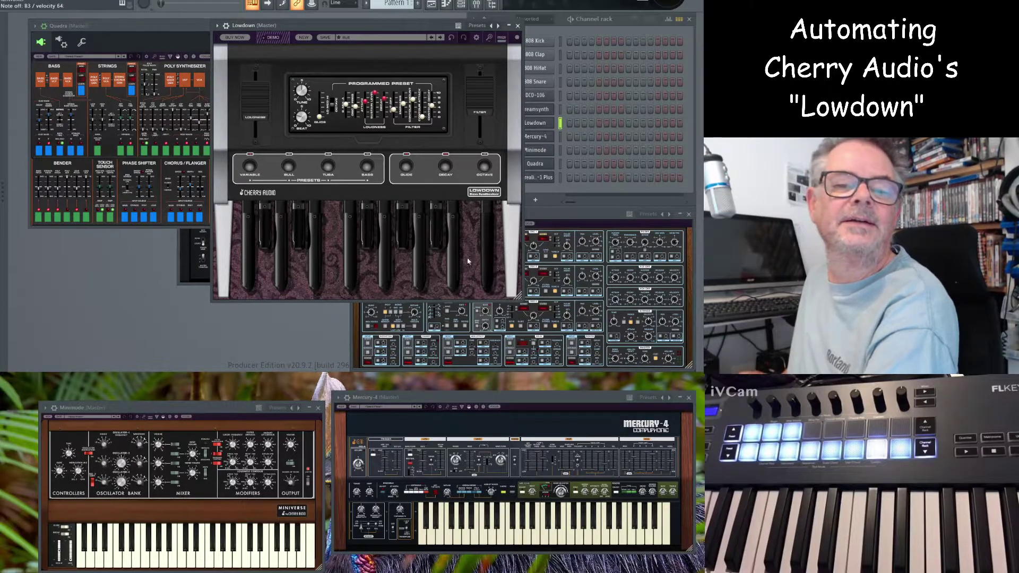
{"action": "left_click", "coordinate": [290, 169]}
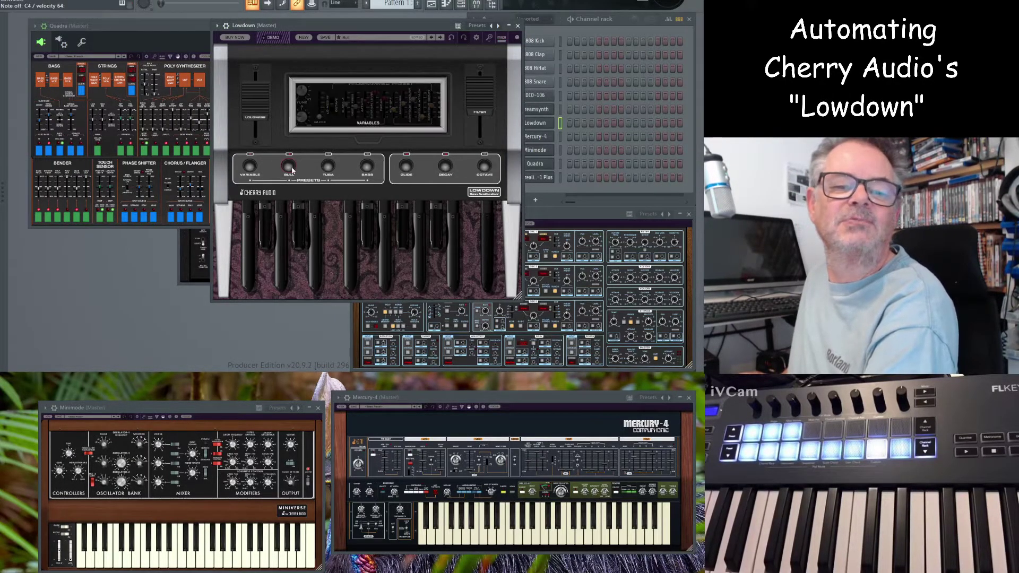
{"action": "left_click", "coordinate": [358, 110]}
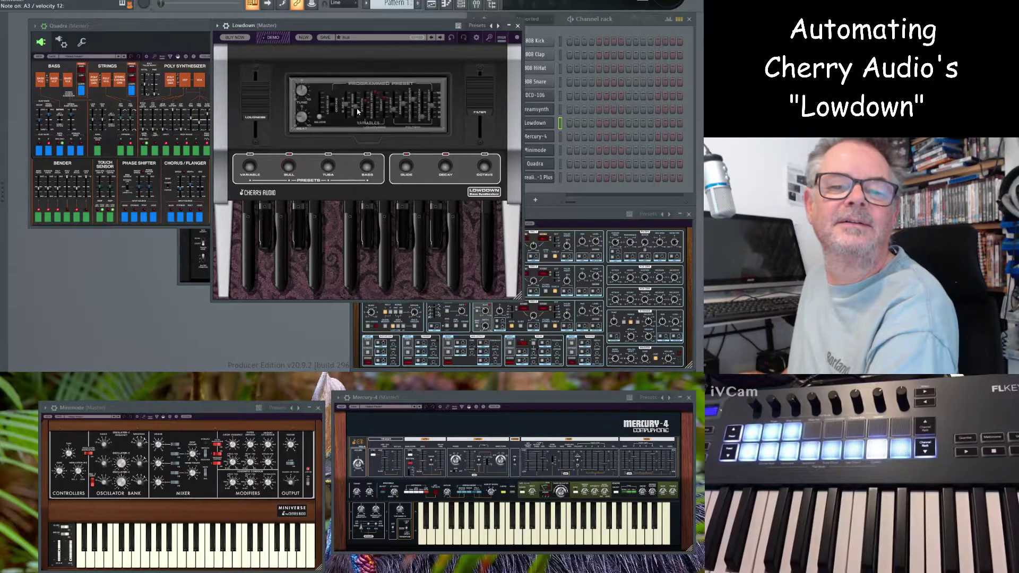
{"action": "mouse_move", "coordinate": [358, 110]}
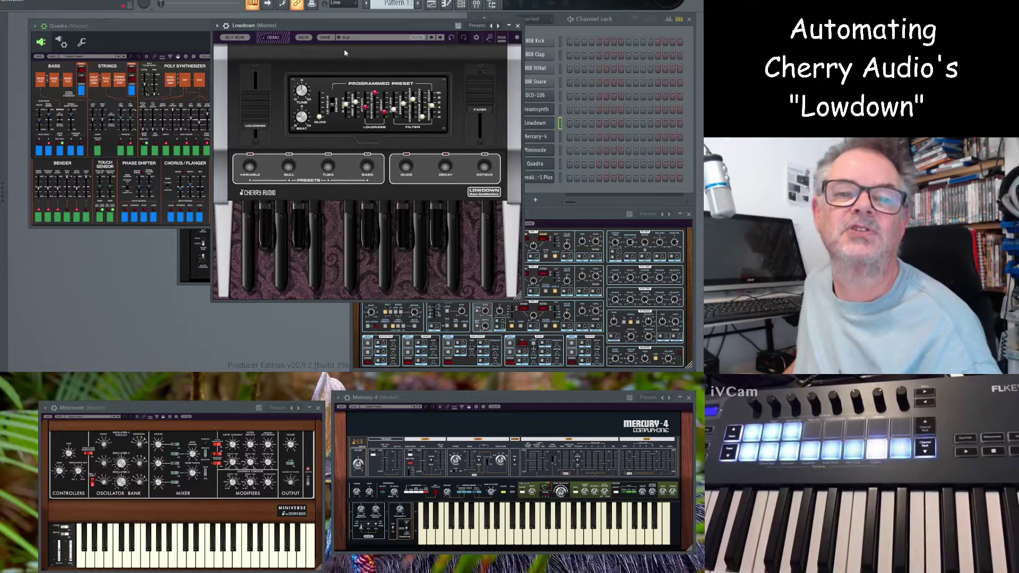
Drag the Lowdown window left and down in front of Quadra, uncovering the channel rack.
{"action": "left_click_drag", "start_coordinate": [362, 26], "coordinate": [336, 39]}
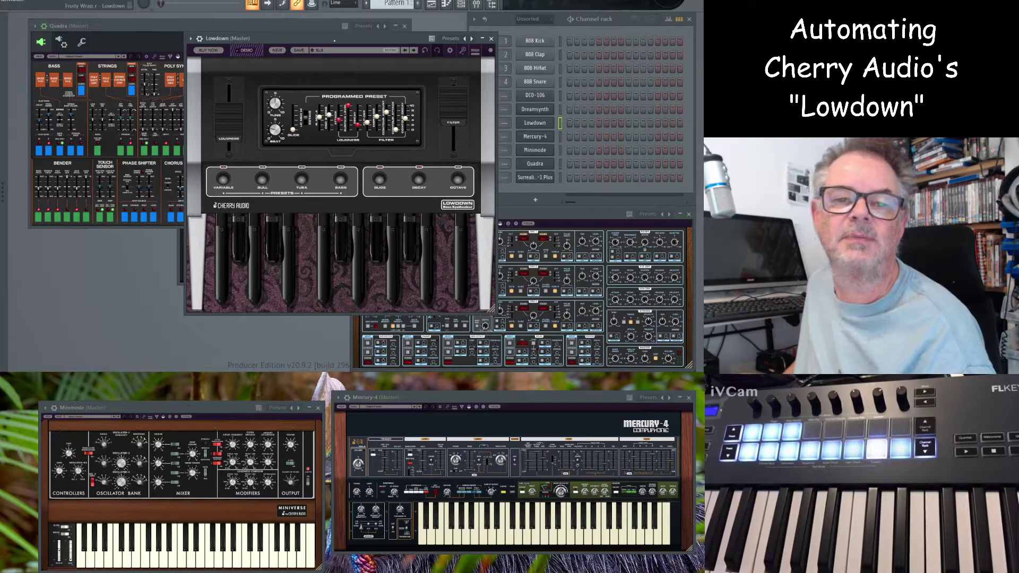
{"action": "left_click_drag", "start_coordinate": [334, 40], "coordinate": [347, 38]}
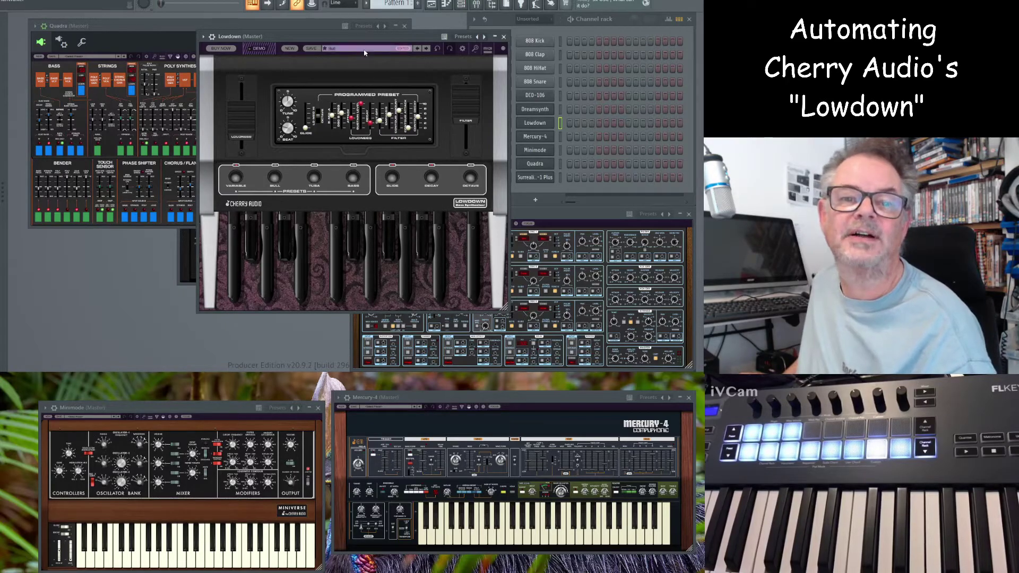
{"action": "left_click_drag", "start_coordinate": [359, 38], "coordinate": [204, 85]}
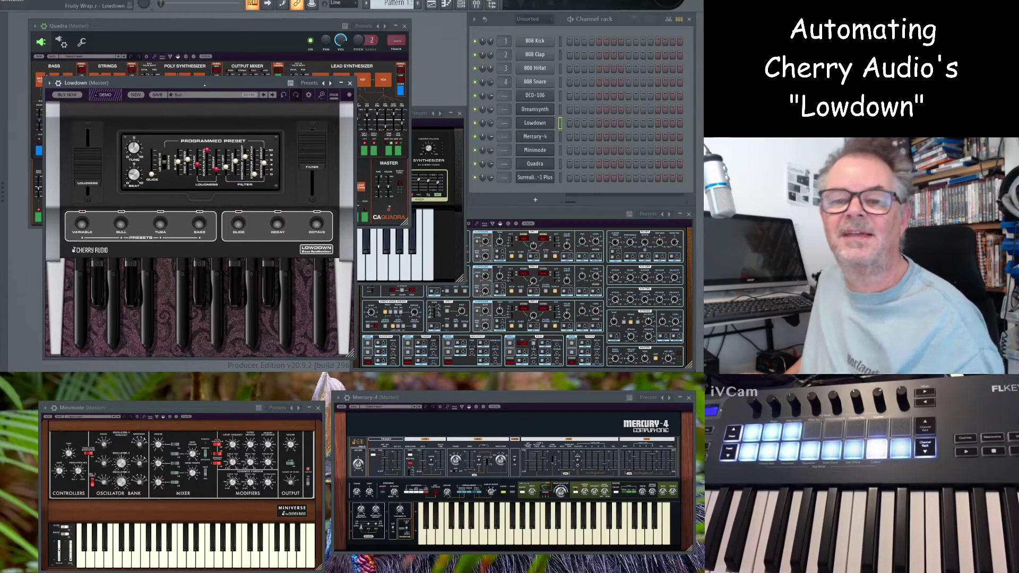